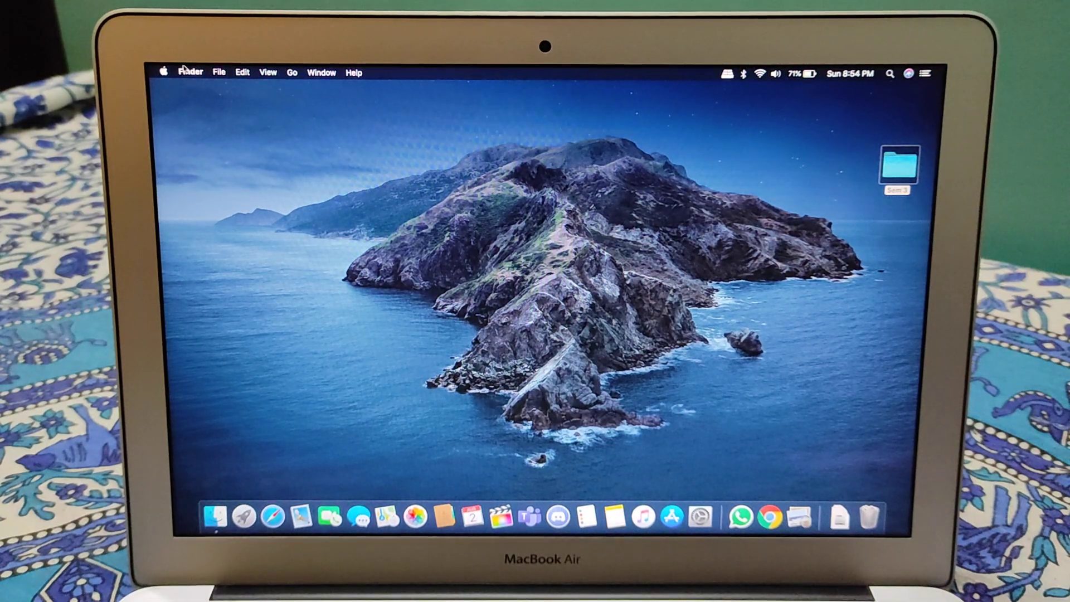
- Open About This Mac's Storage page, showing Macintosh HD with 41.03 GB free of 121.12 GB
{"action": "left_click", "coordinate": [163, 70]}
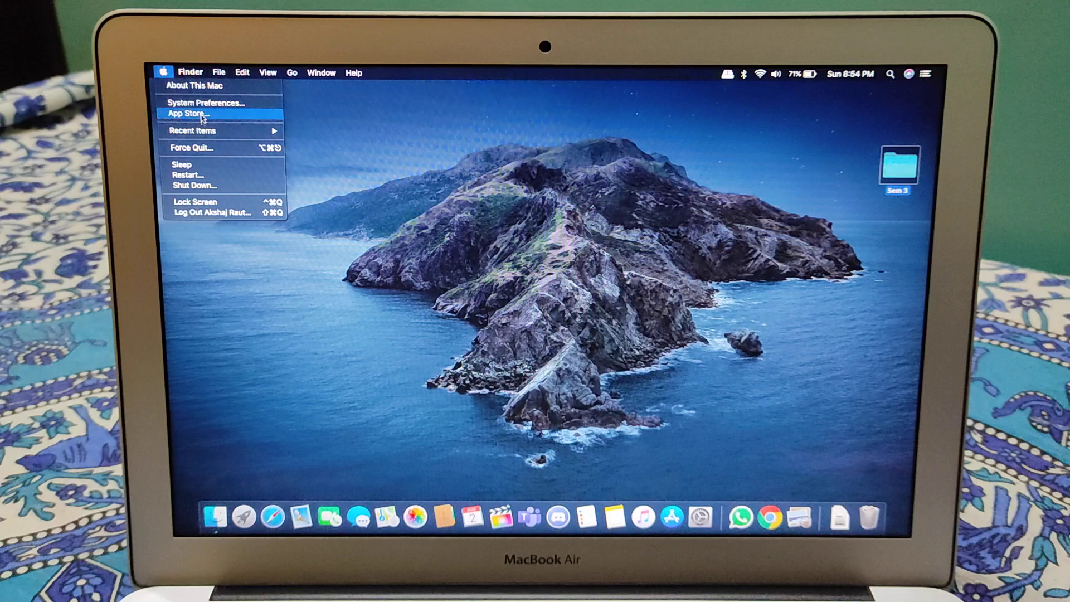
{"action": "left_click", "coordinate": [200, 87]}
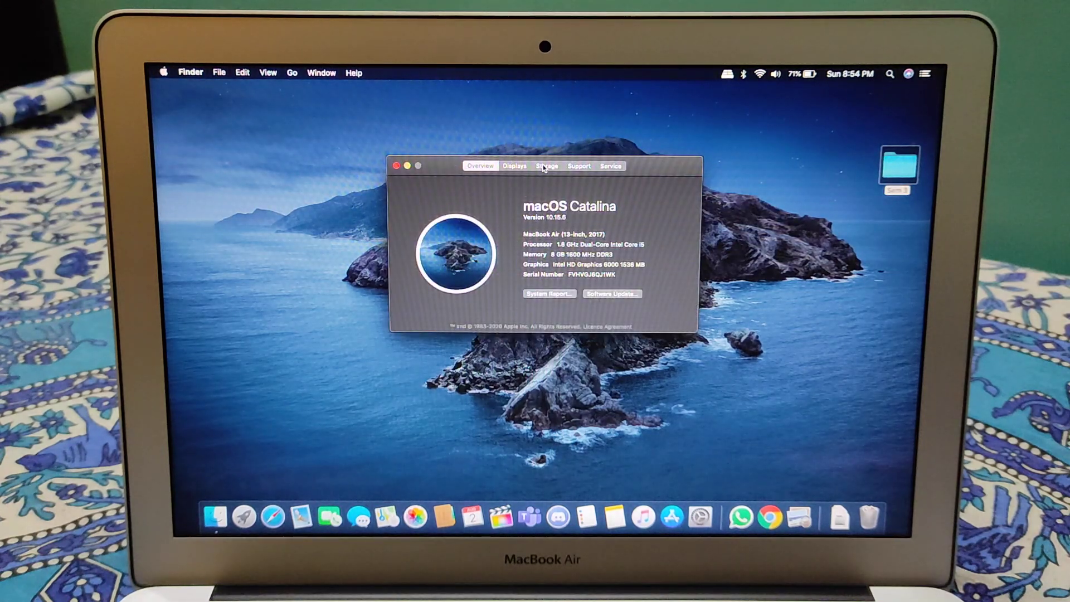
{"action": "left_click", "coordinate": [544, 167]}
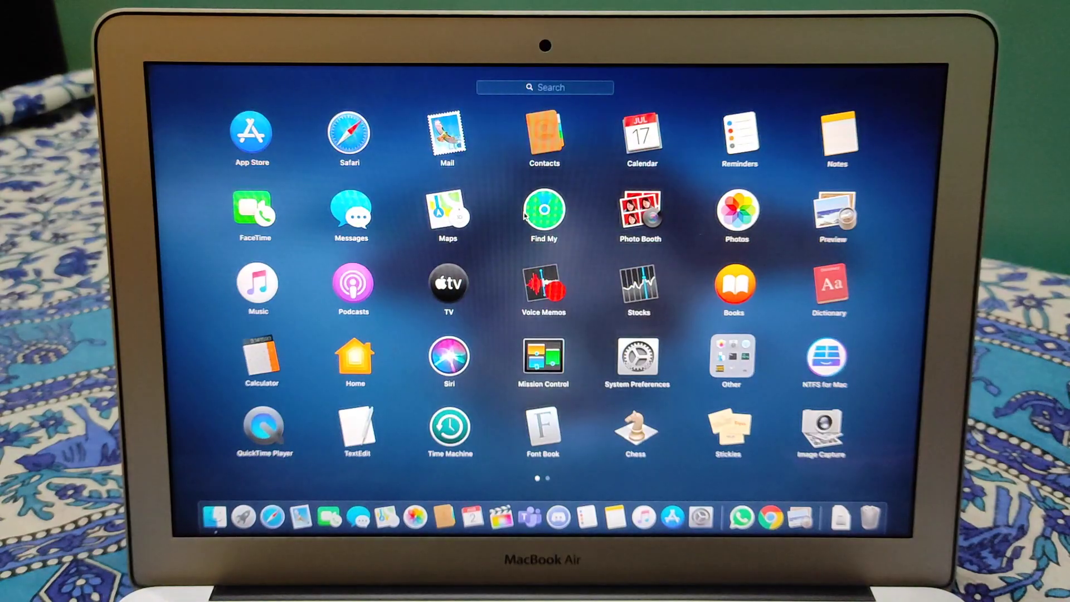
{"action": "scroll", "coordinate": [524, 214], "scroll_direction": "right", "scroll_amount": 3}
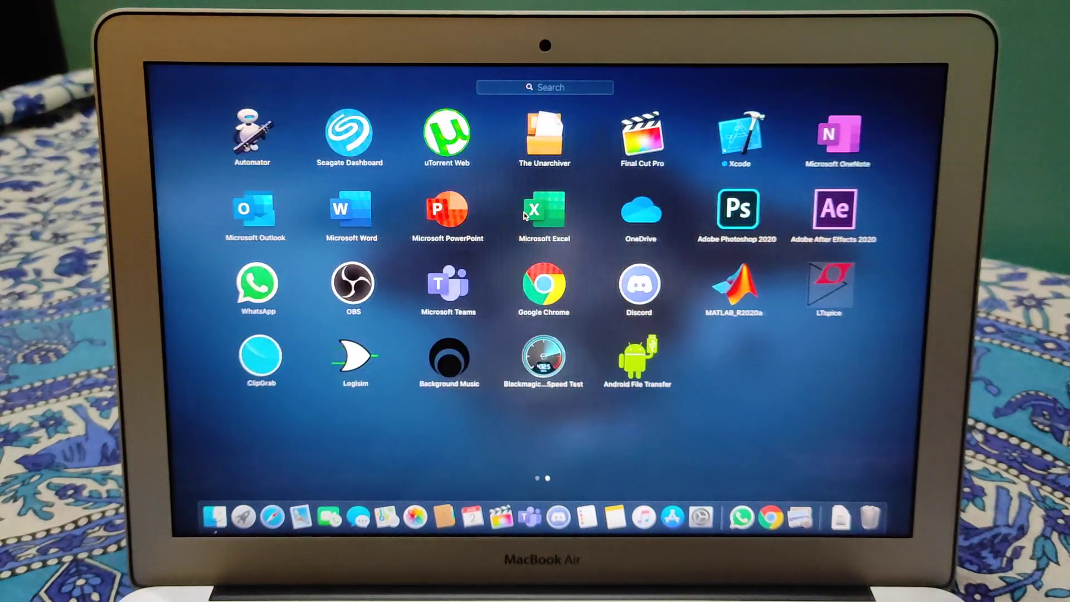
- Speed-test the internal drive in Blackmagic with a larger stress size: ~688 MB/s write, 1381.6 MB/s read
{"action": "left_click", "coordinate": [545, 360]}
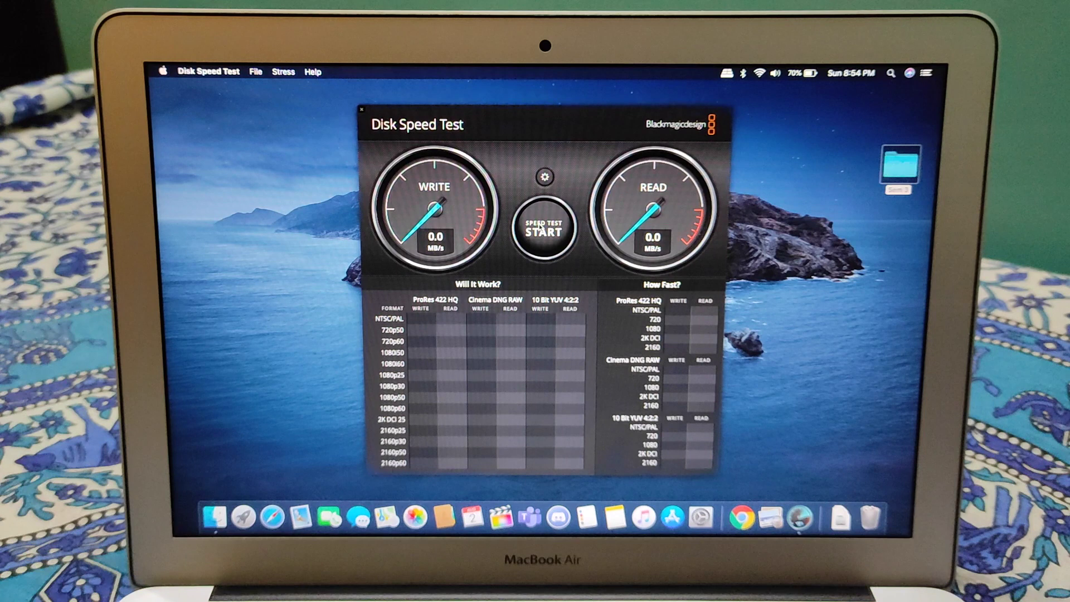
{"action": "left_click", "coordinate": [541, 225]}
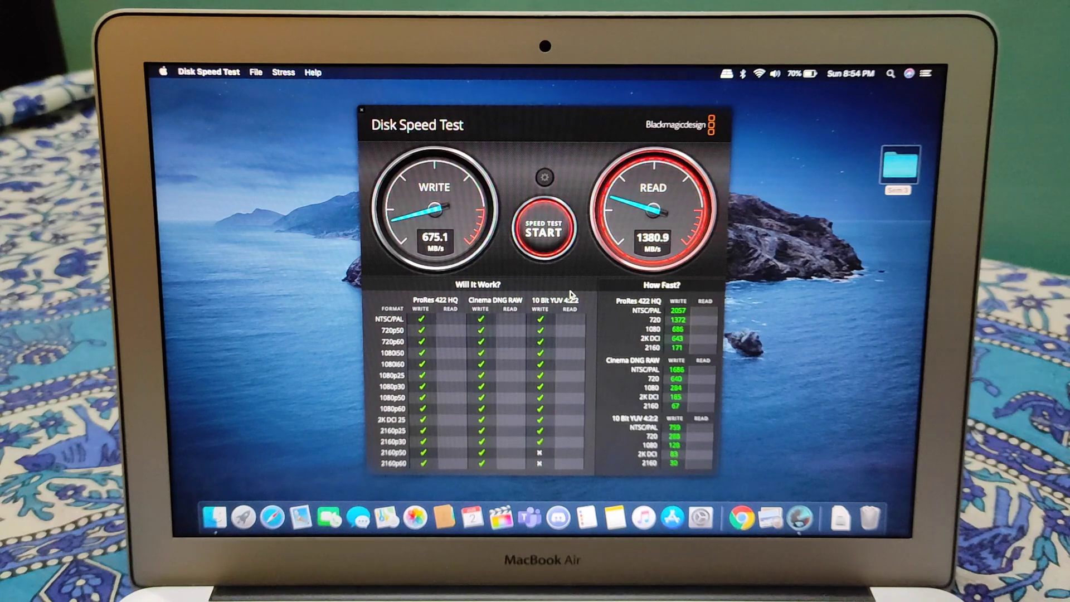
{"action": "left_click", "coordinate": [538, 224]}
{"action": "left_click", "coordinate": [545, 179]}
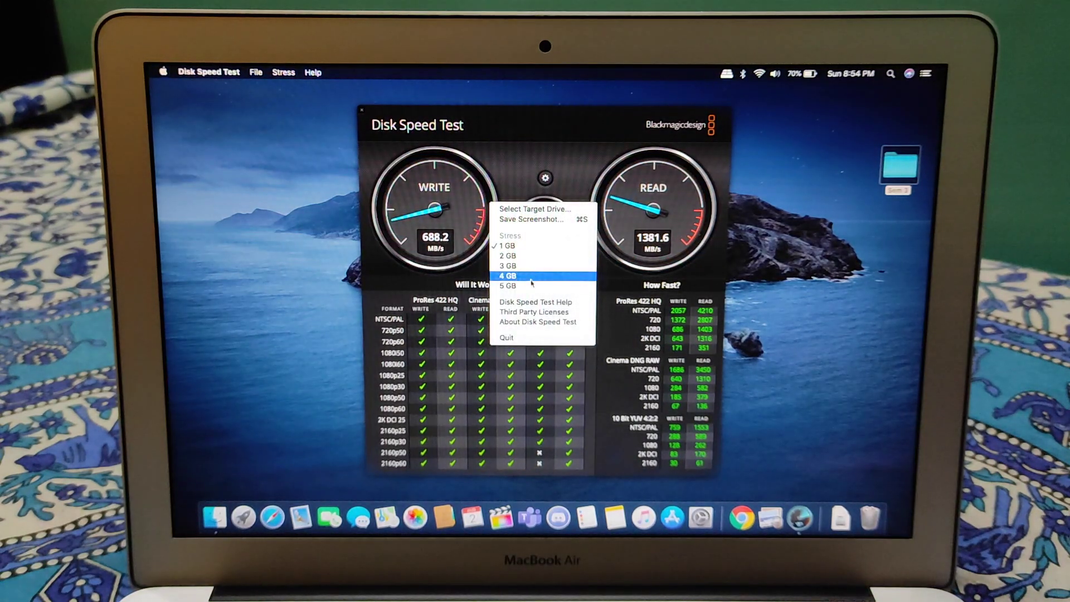
{"action": "left_click", "coordinate": [530, 286]}
{"action": "left_click", "coordinate": [546, 247]}
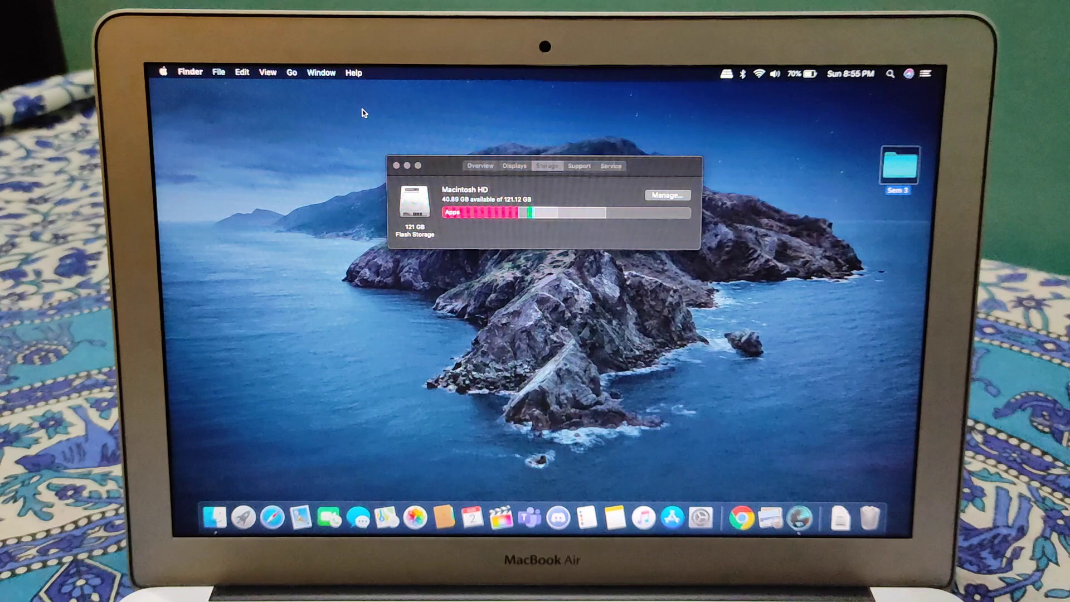
- Shut down the Mac from the Apple menu and confirm
{"action": "left_click", "coordinate": [163, 71]}
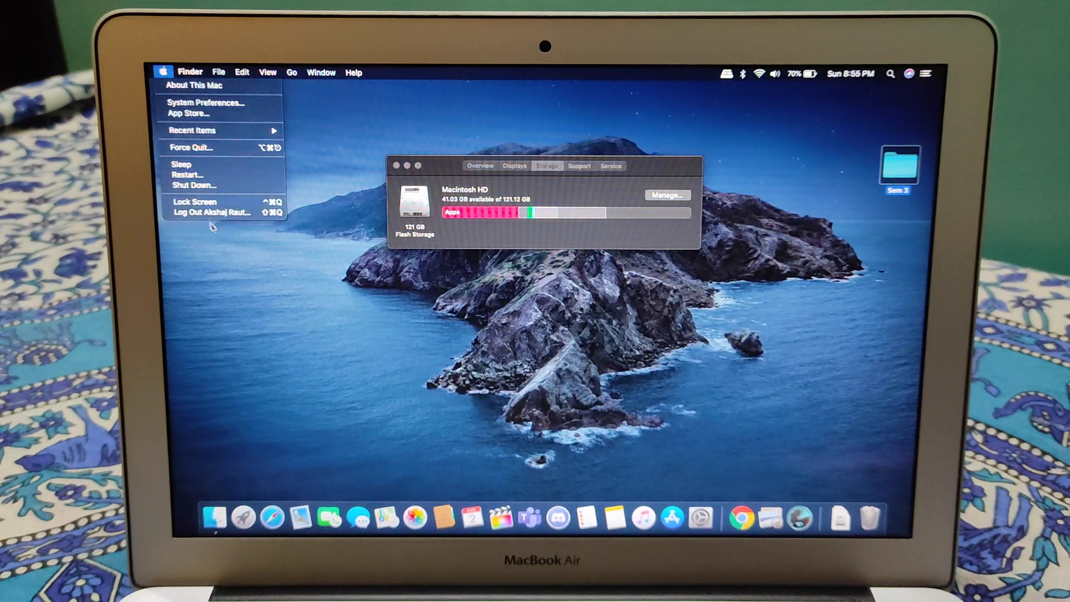
{"action": "left_click", "coordinate": [209, 186]}
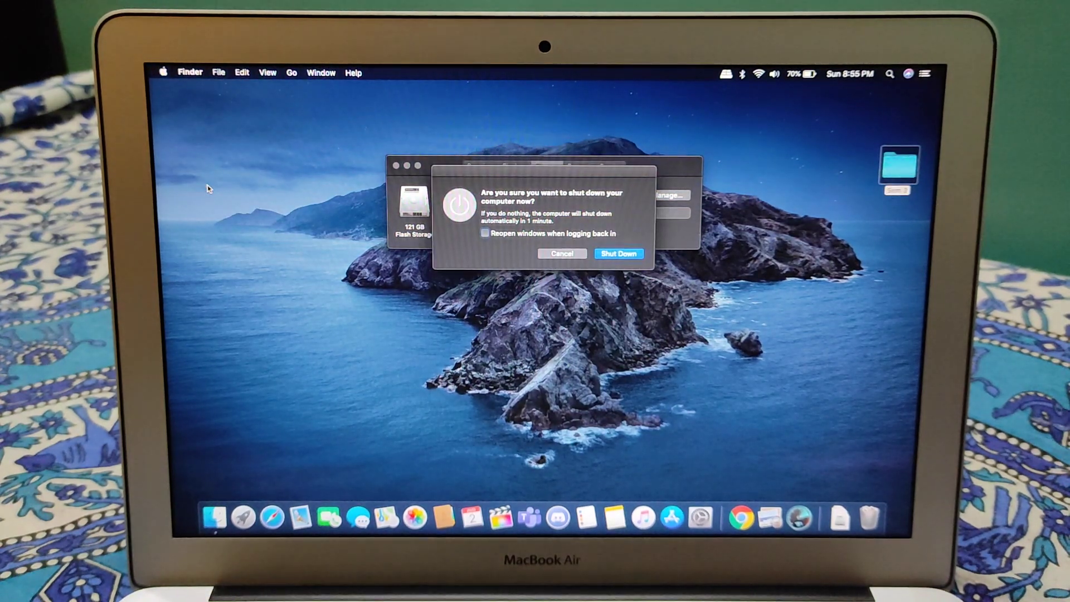
{"action": "key", "text": "Return"}
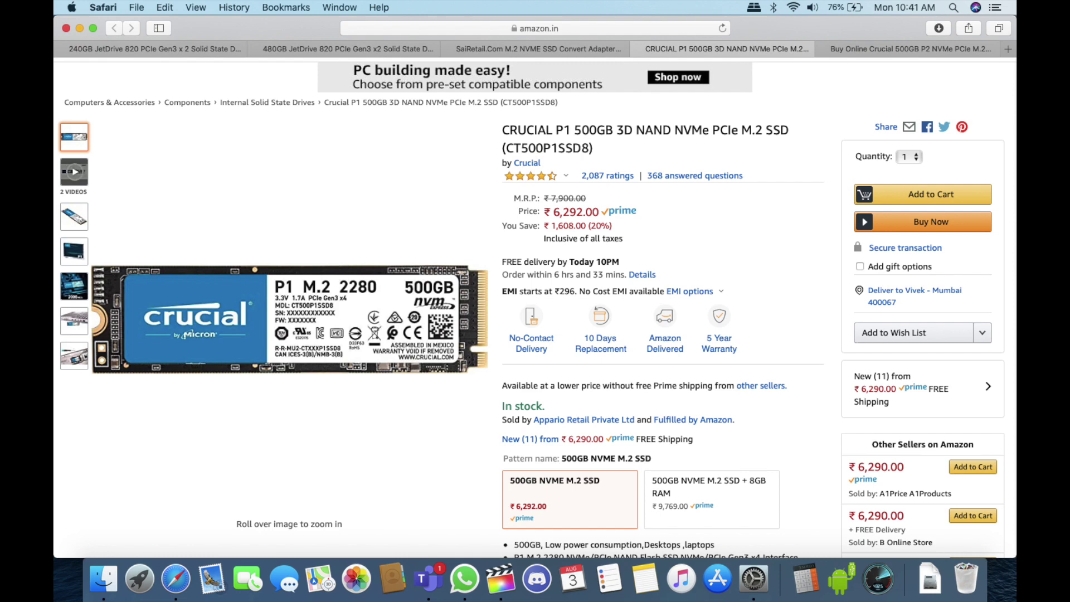
- Switch to the Safari tab with OnlySSD's Crucial P2 500GB NVMe listing at ₹6,066
{"action": "key", "text": "ctrl+Tab"}
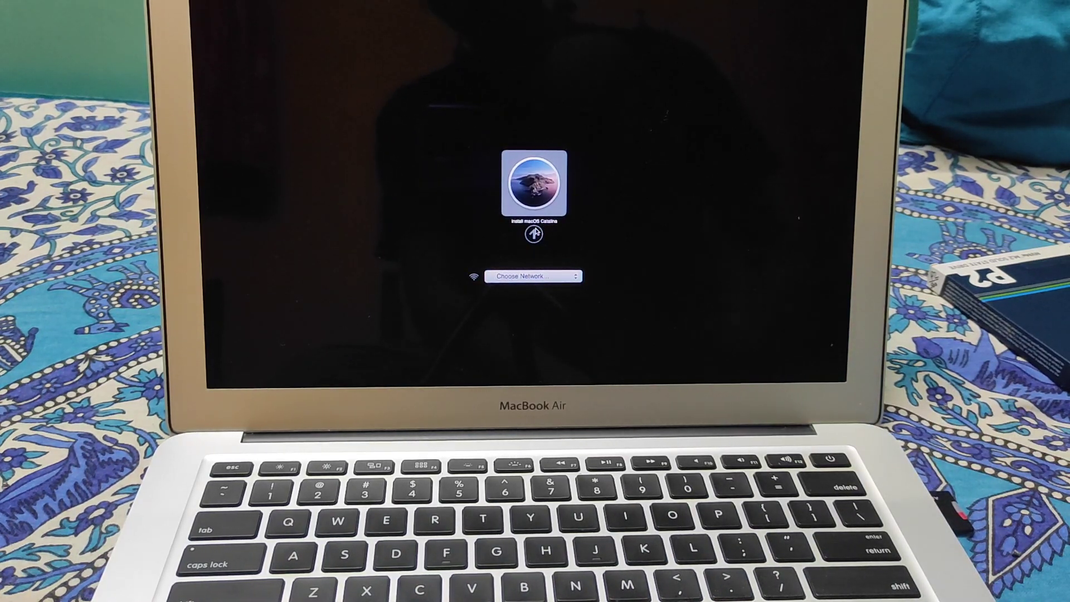
- Pick Install macOS Catalina in Startup Manager as the startup volume
{"action": "key", "text": "Return"}
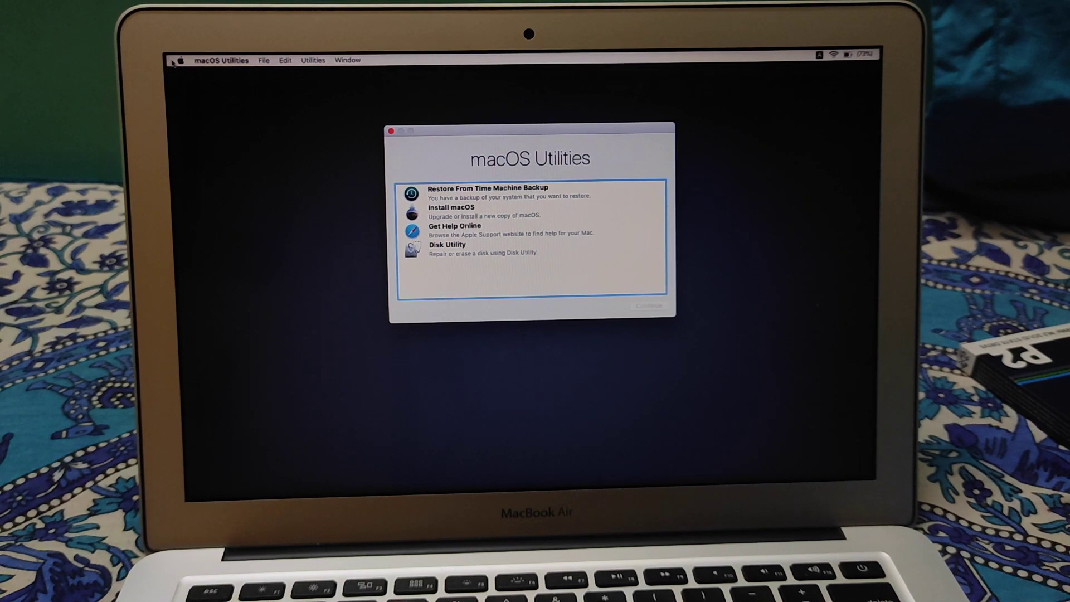
- Launch Disk Utility from the macOS Utilities recovery tools
{"action": "left_click", "coordinate": [450, 244]}
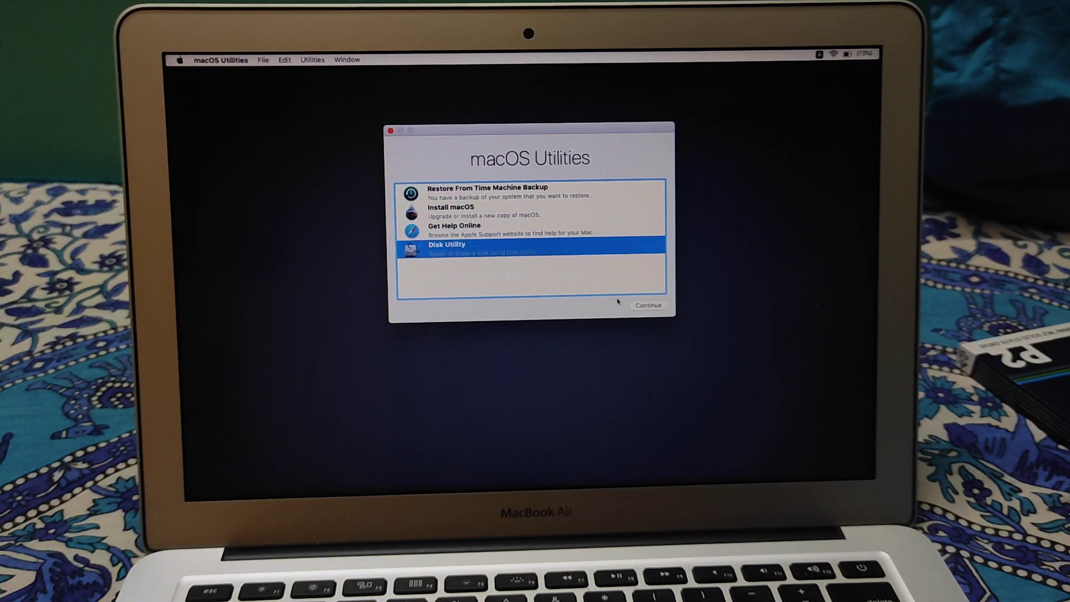
{"action": "left_click", "coordinate": [644, 306]}
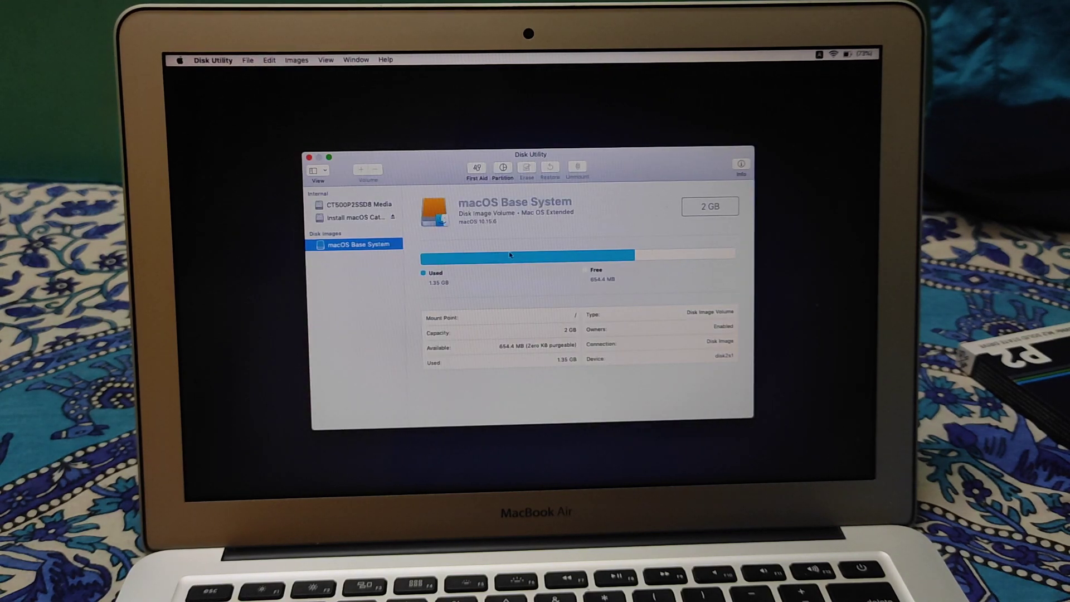
- Select the uninitialised CT500P2SSD8 drive and set the sidebar to show all devices
{"action": "left_click", "coordinate": [363, 206]}
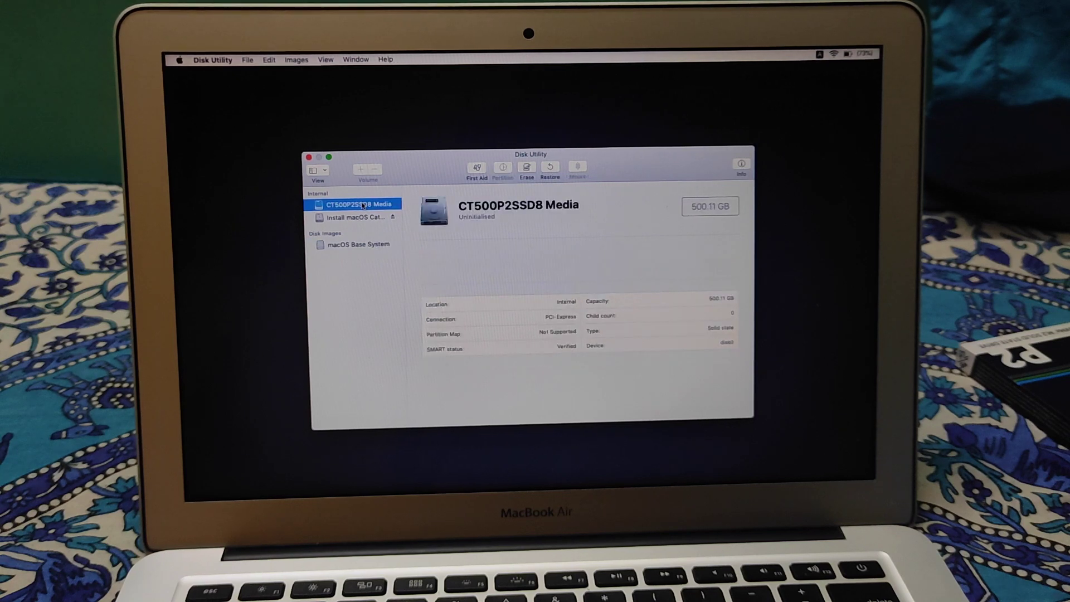
{"action": "left_click", "coordinate": [323, 171]}
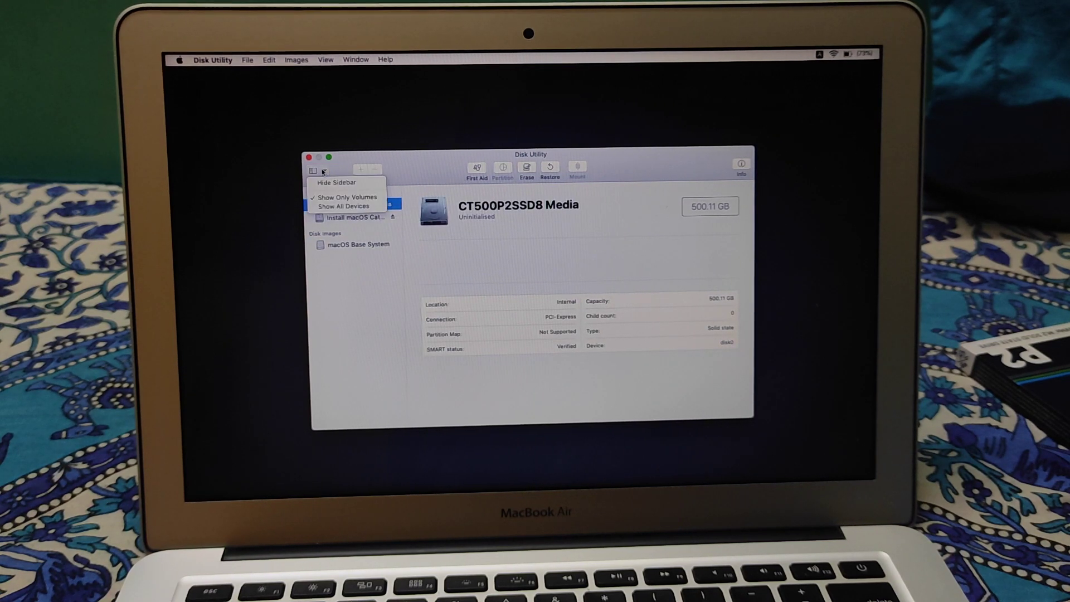
{"action": "left_click", "coordinate": [339, 207]}
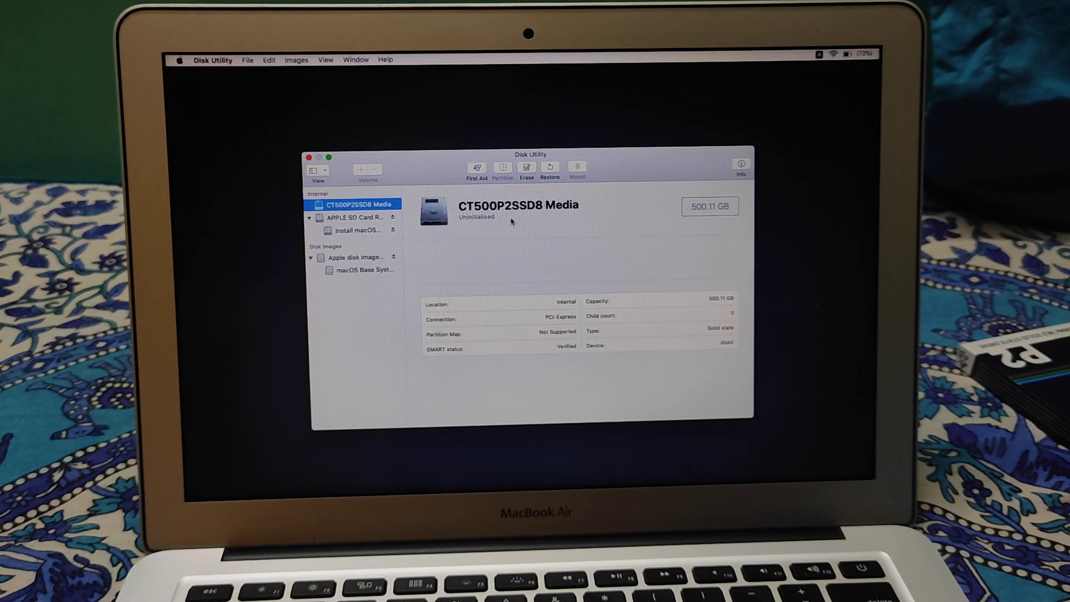
- Erase CT500P2SSD8 as 'Macintosh HD', Mac OS Extended (Journaled), GUID Partition Map
{"action": "left_click", "coordinate": [527, 169]}
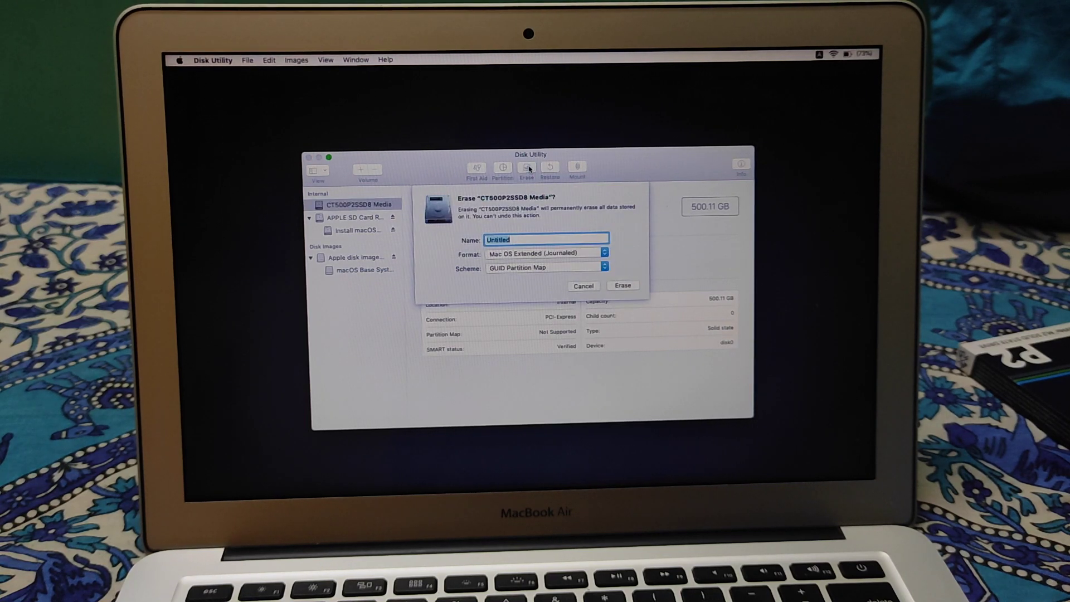
{"action": "type", "text": "Macinto"}
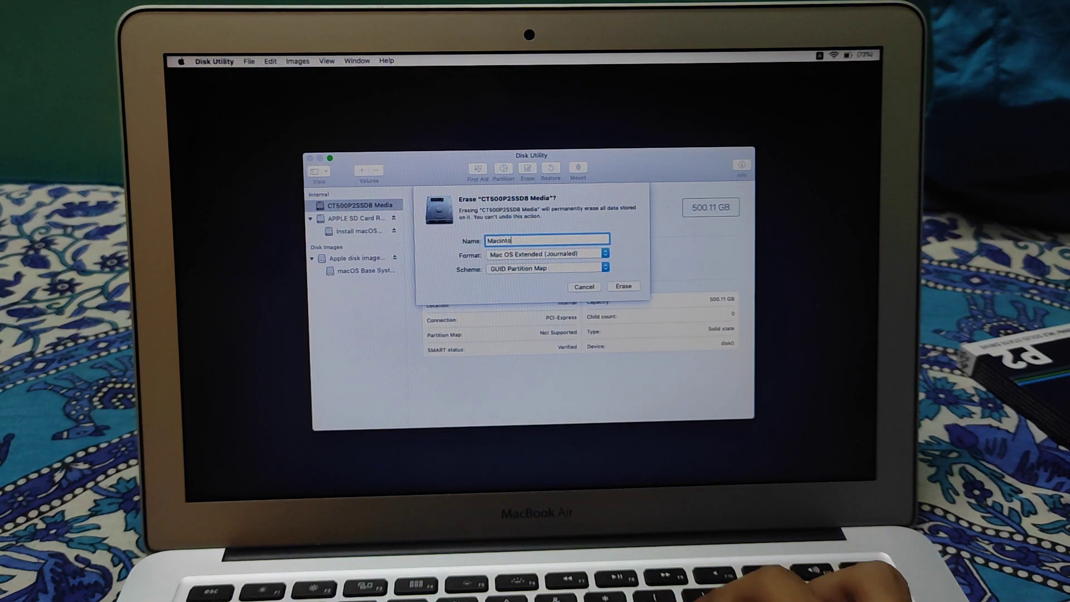
{"action": "type", "text": "sh HD"}
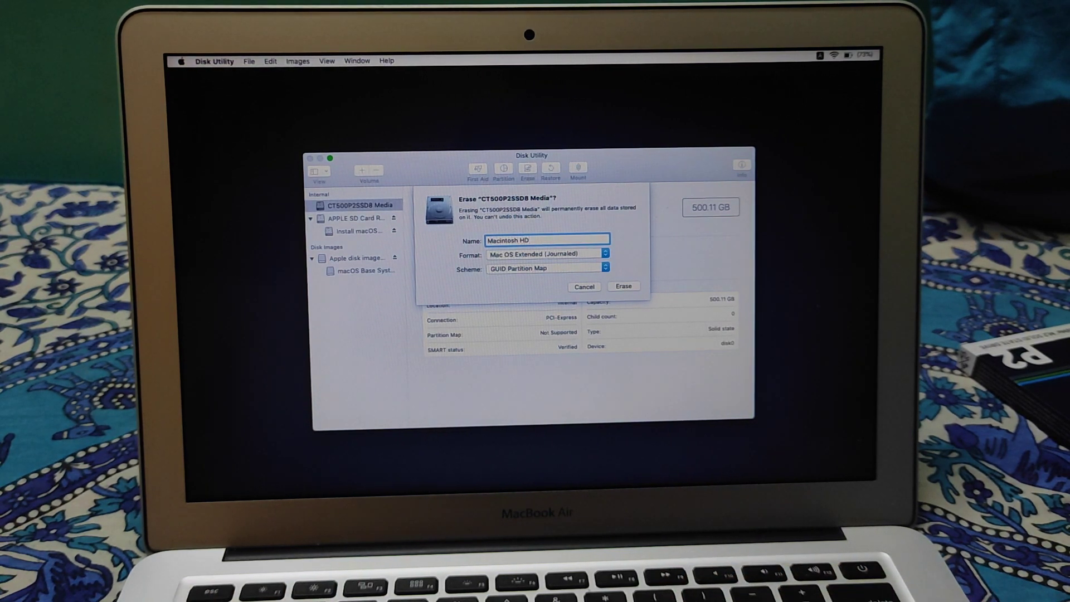
{"action": "key", "text": "super+a"}
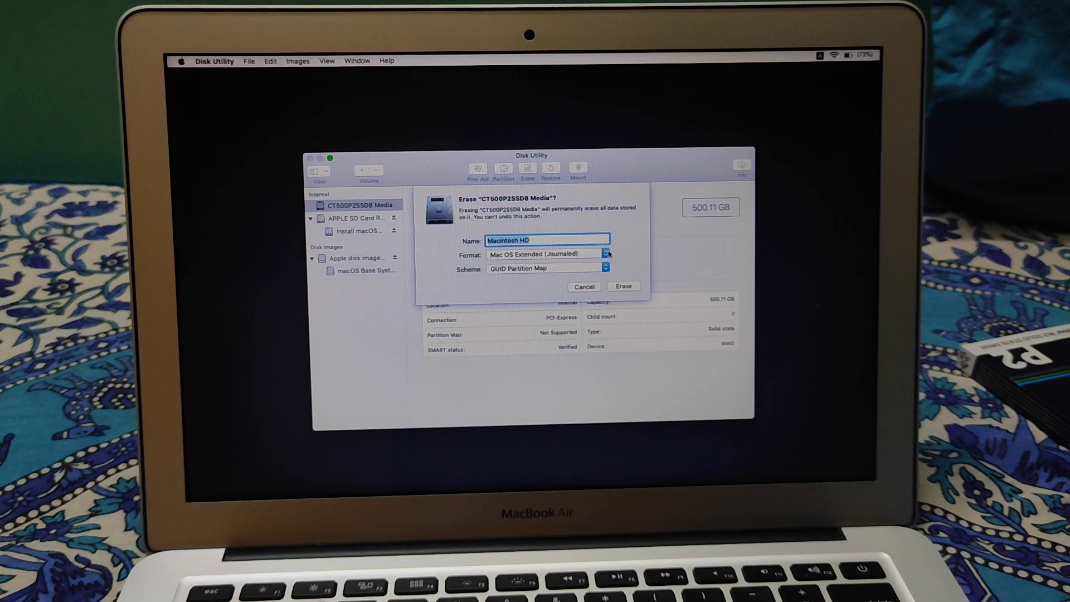
{"action": "left_click", "coordinate": [622, 287]}
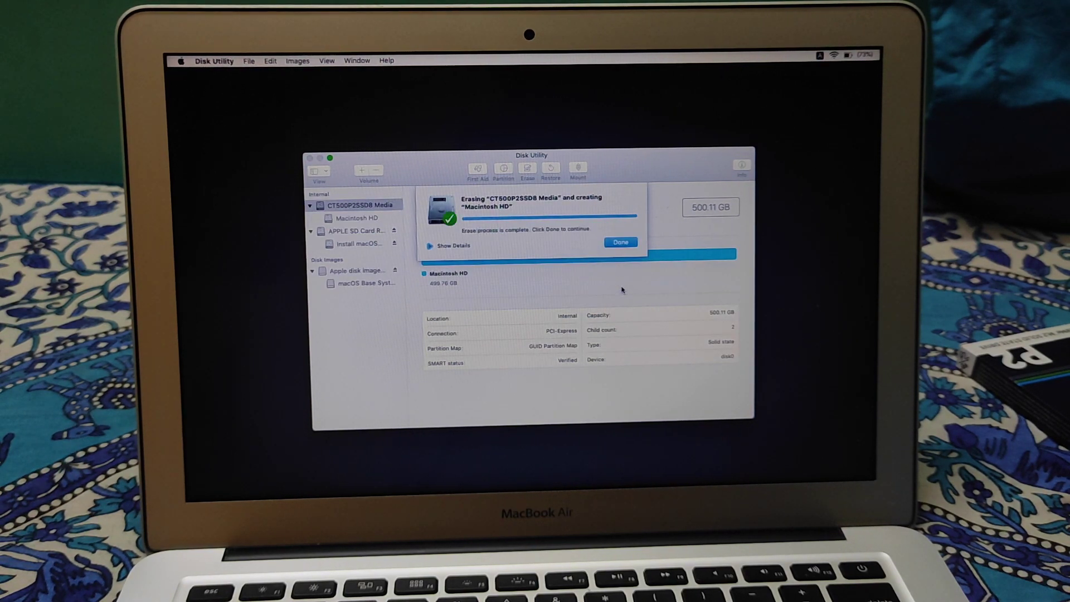
{"action": "left_click", "coordinate": [621, 243]}
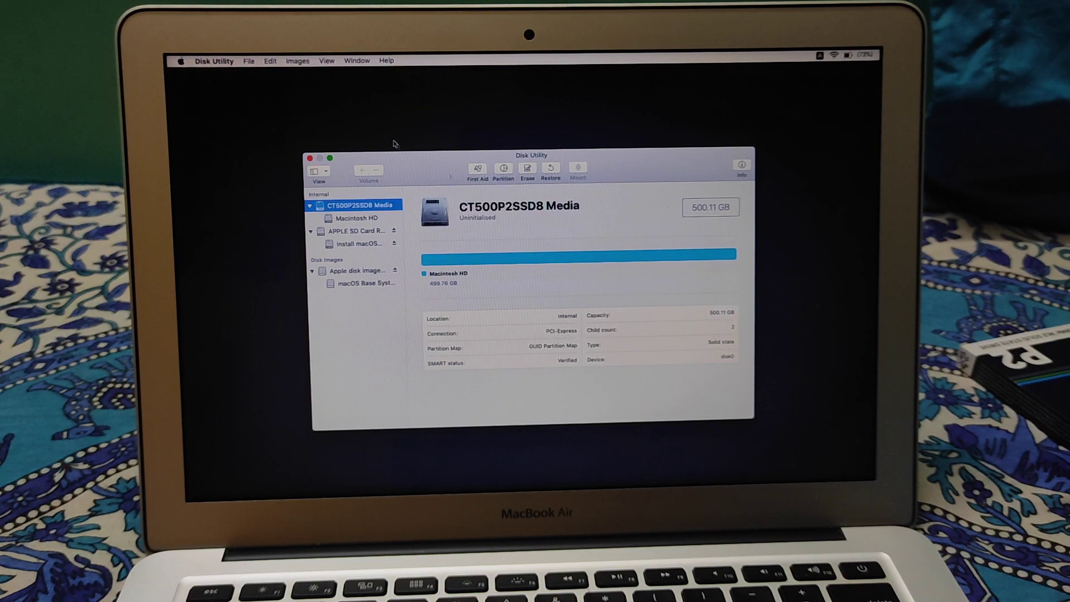
- Quit Disk Utility and launch Install macOS from macOS Utilities
{"action": "left_click", "coordinate": [310, 158]}
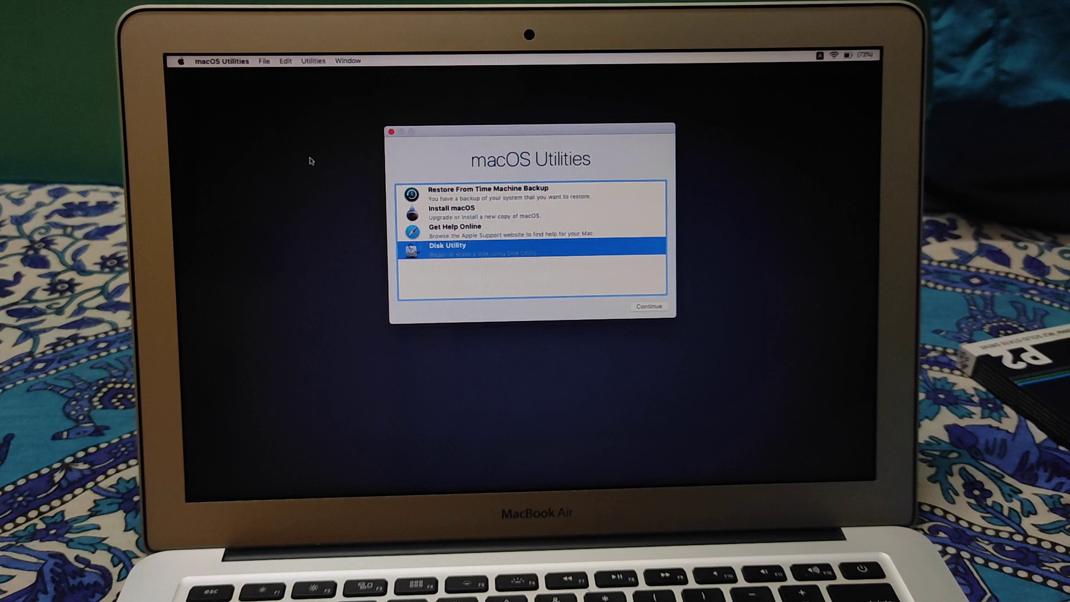
{"action": "left_click", "coordinate": [451, 210]}
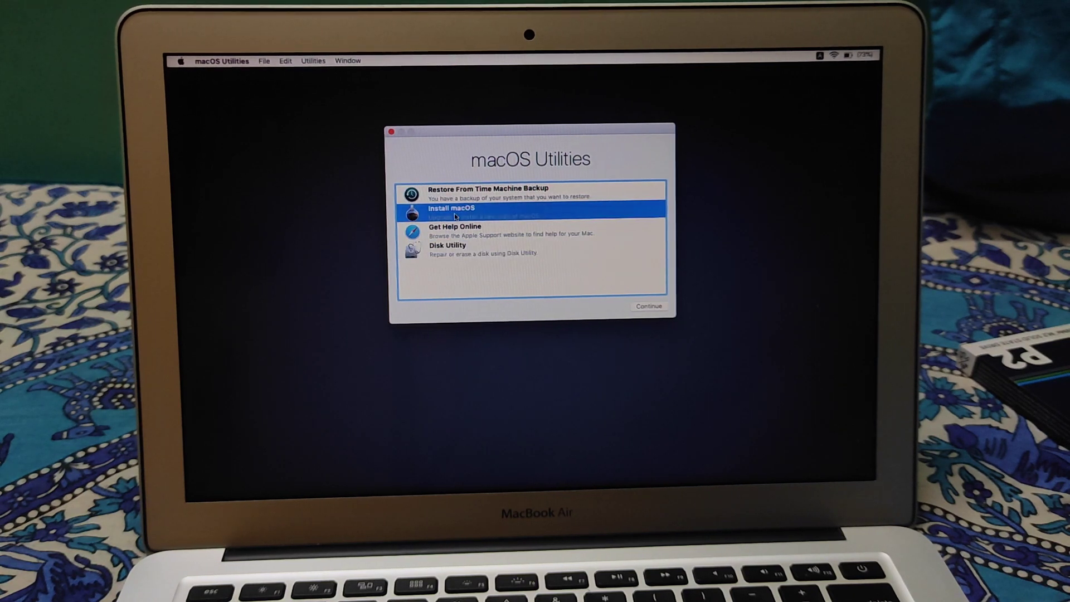
{"action": "left_click", "coordinate": [639, 307]}
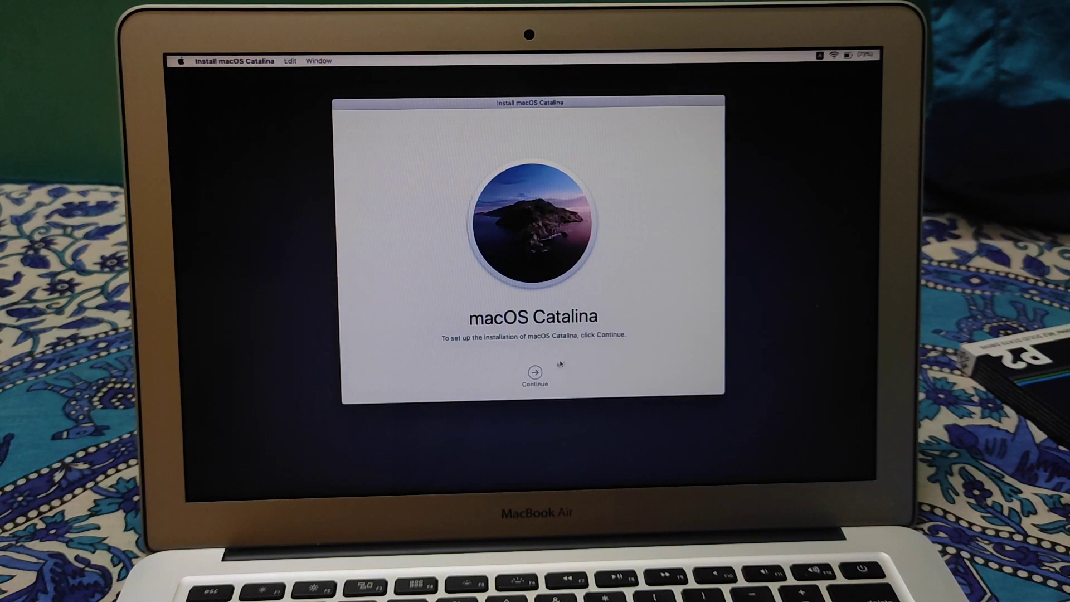
- Accept the Catalina licence and install onto Macintosh HD despite the battery-power warning
{"action": "left_click", "coordinate": [535, 373]}
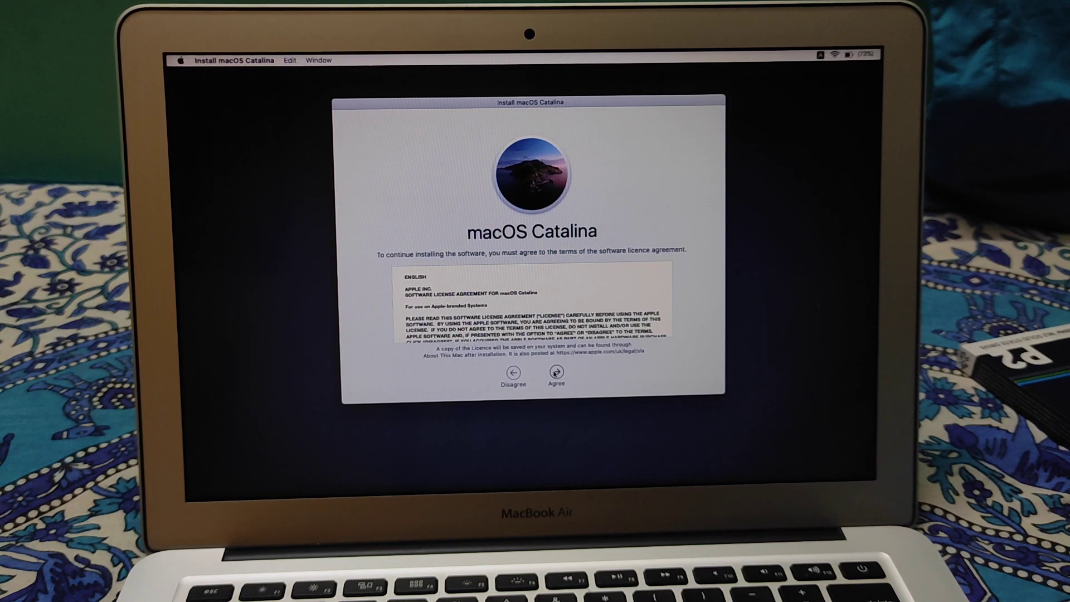
{"action": "left_click", "coordinate": [556, 374]}
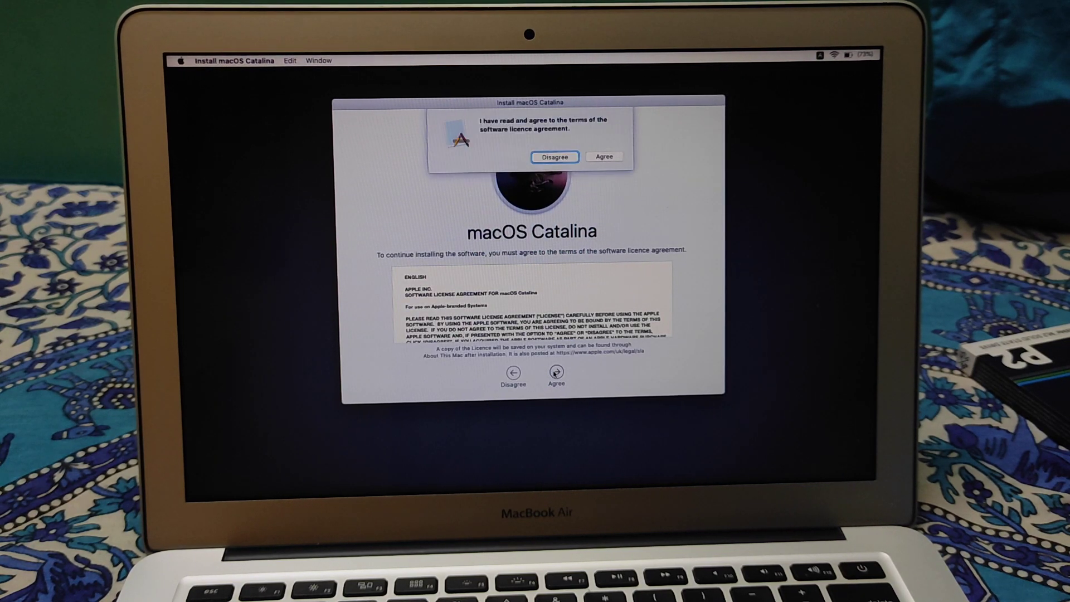
{"action": "left_click", "coordinate": [606, 156]}
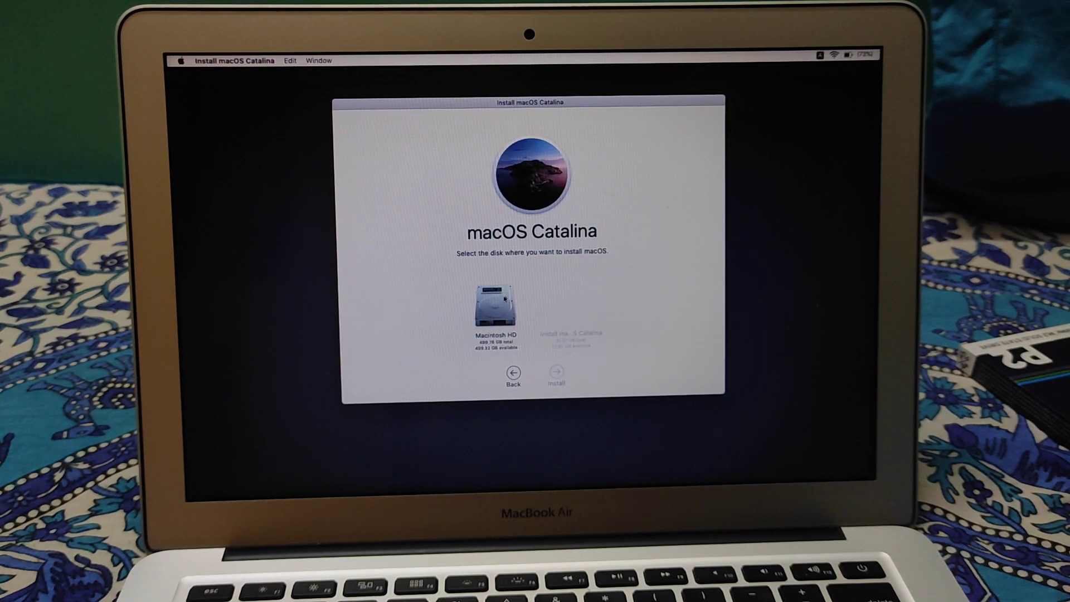
{"action": "left_click", "coordinate": [497, 310]}
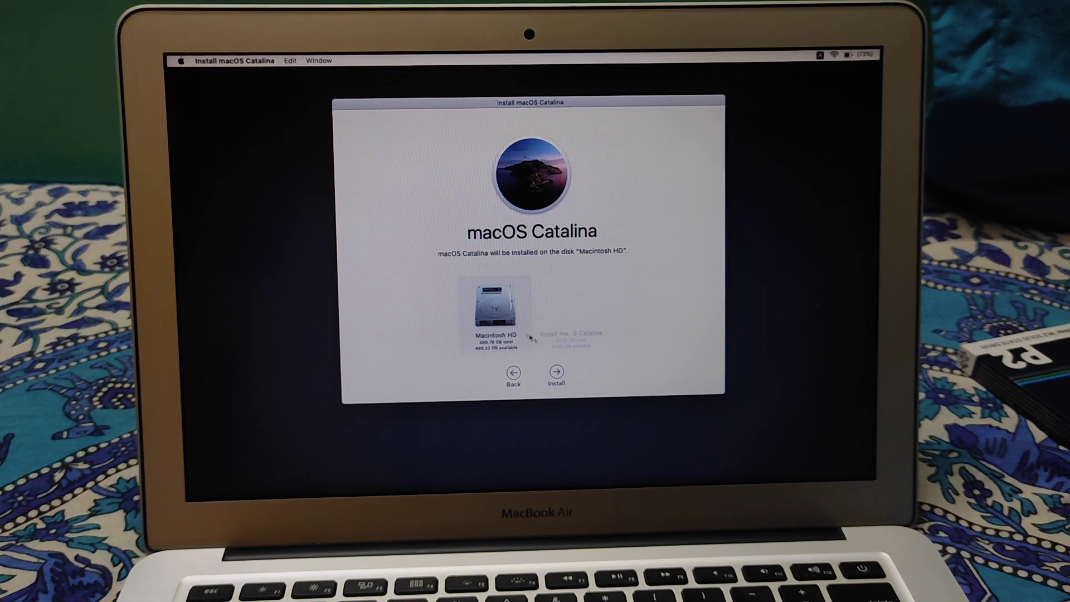
{"action": "left_click", "coordinate": [556, 373]}
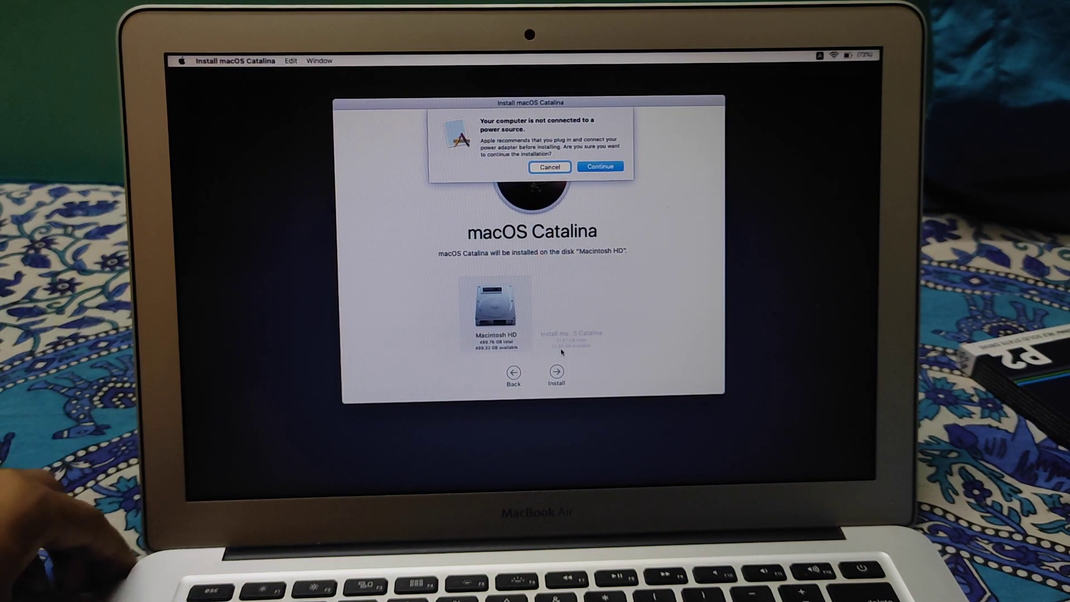
{"action": "key", "text": "Return"}
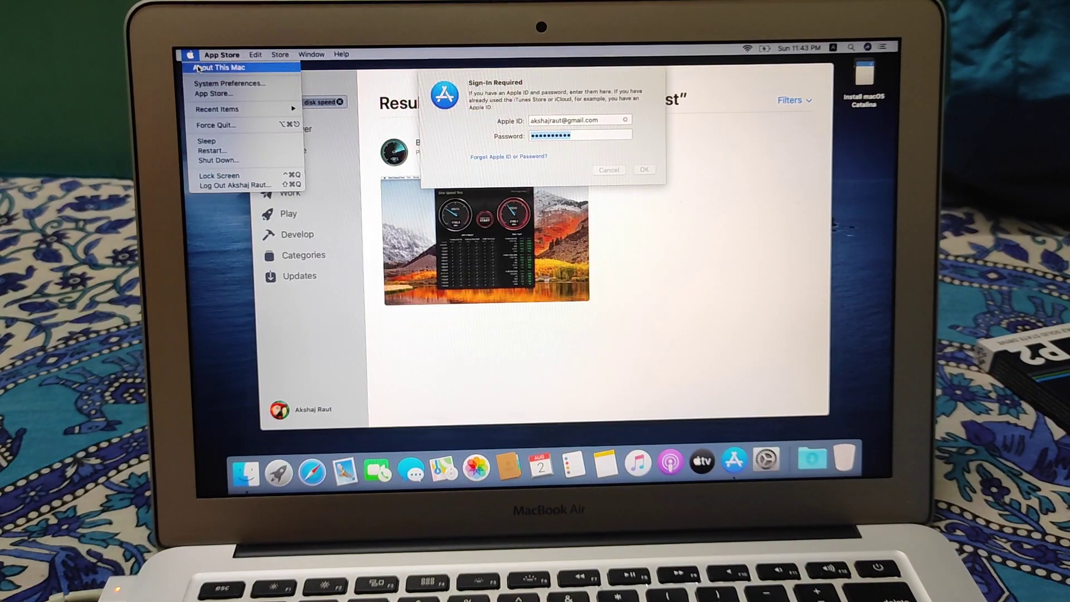
- Check About This Mac: Catalina 10.15.6, Macintosh HD with 483.23 GB free of 499.76 GB
{"action": "left_click", "coordinate": [197, 69]}
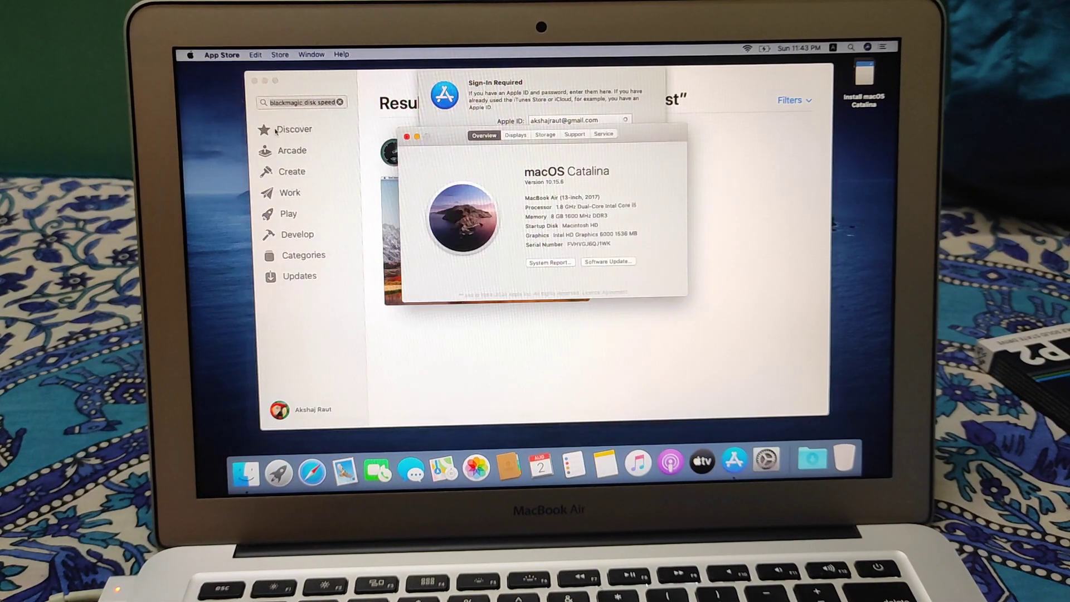
{"action": "left_click", "coordinate": [547, 135]}
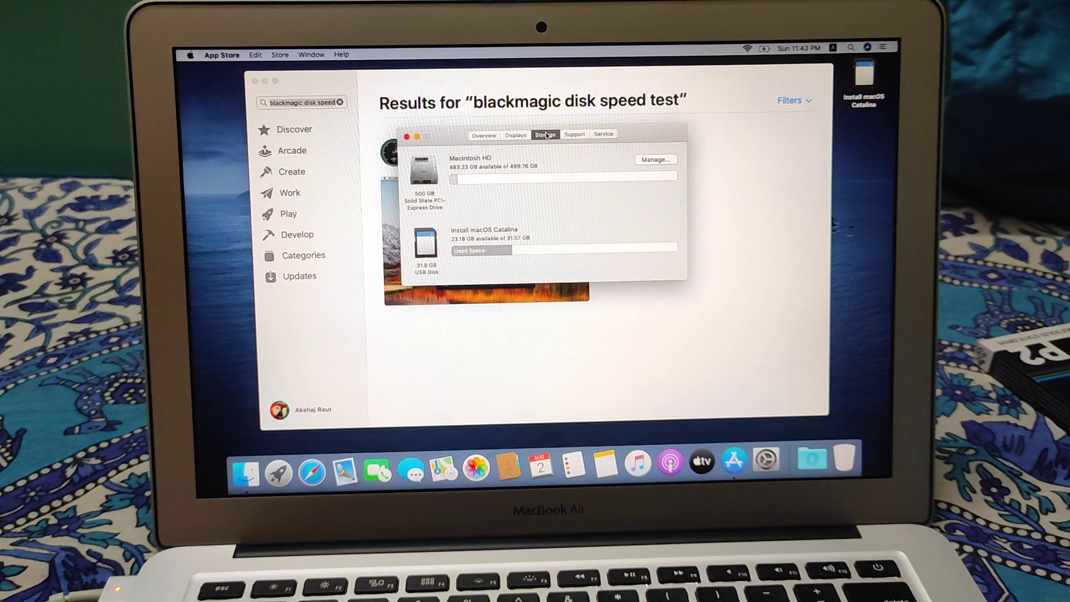